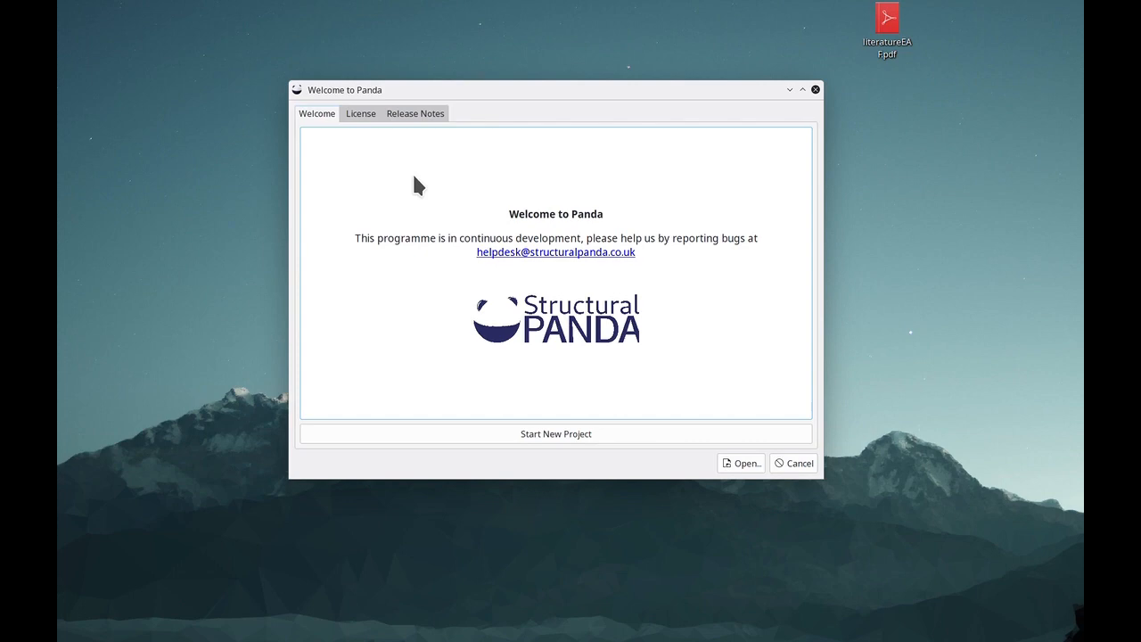
Start a new project and accept the default building layout design.
left_click(589, 436)
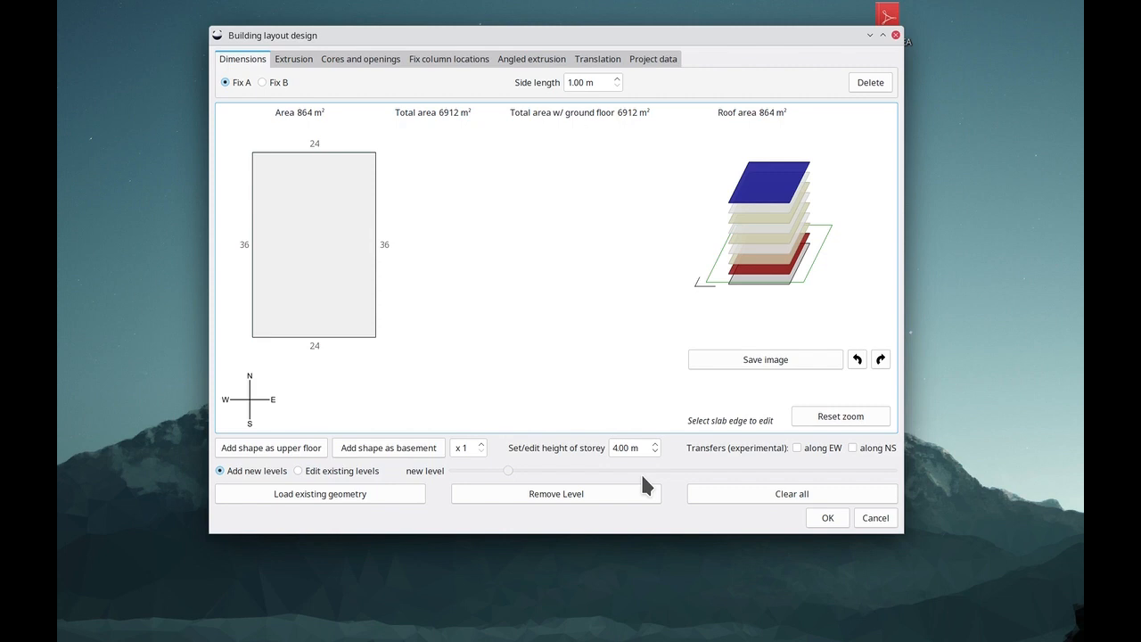
left_click(827, 519)
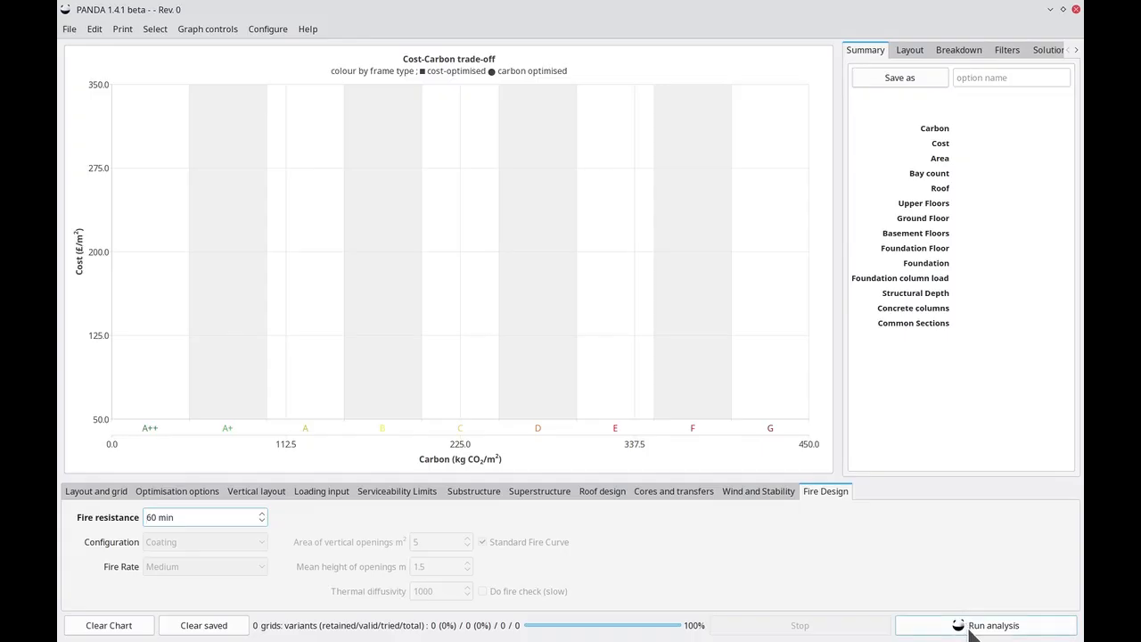
left_click(972, 627)
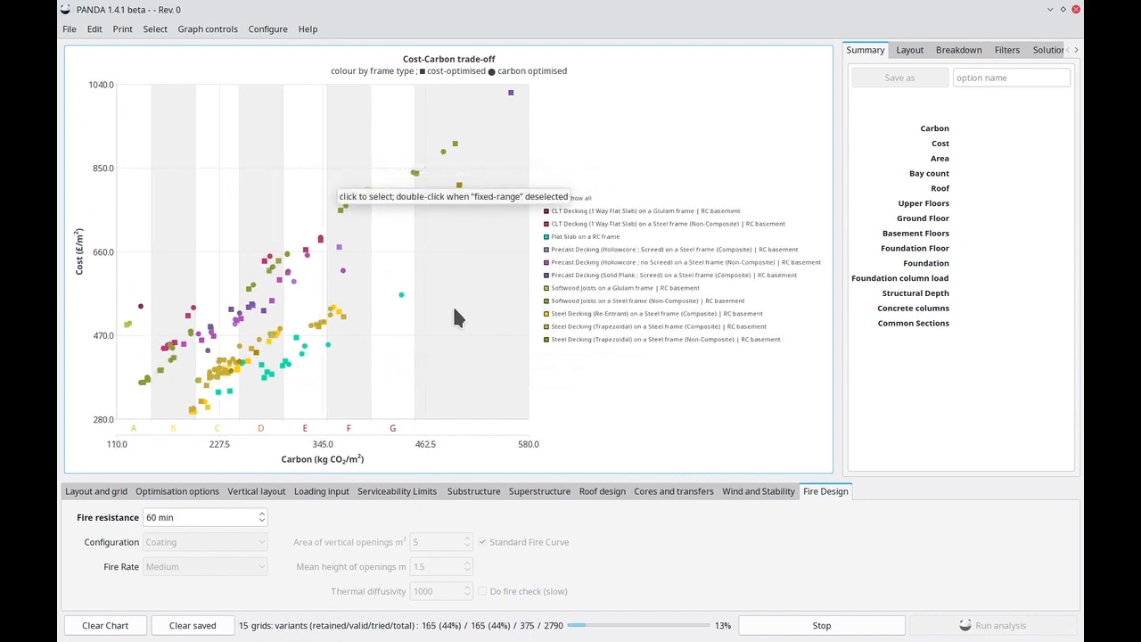
Review the LCA parameters for concrete, steel, timber and other materials, then close the dialog without changes.
left_click(262, 36)
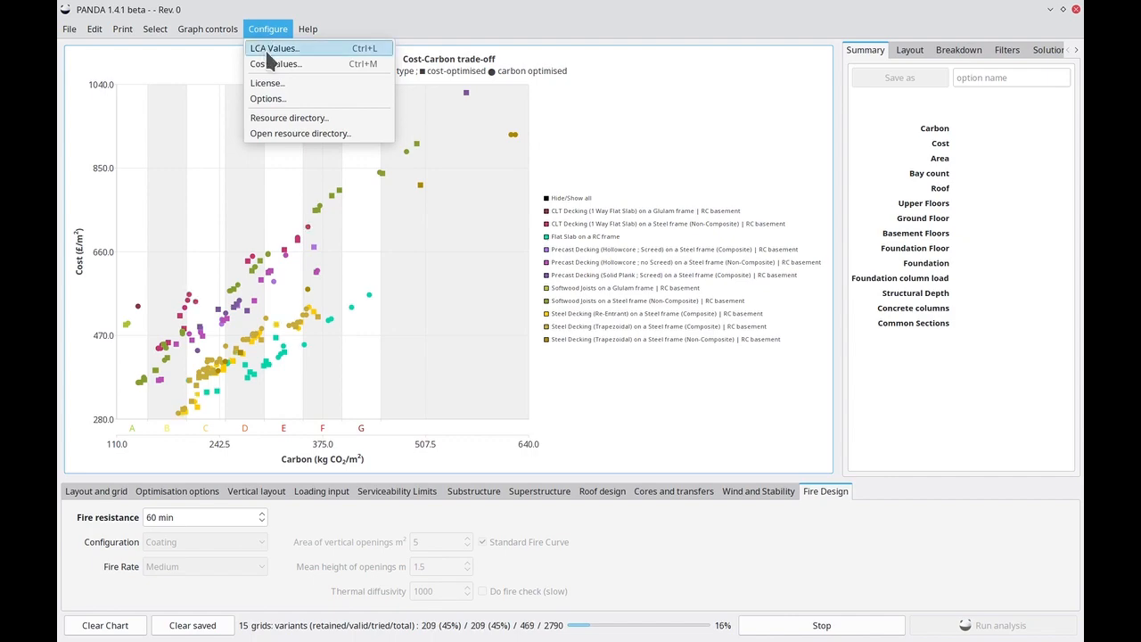
left_click(269, 49)
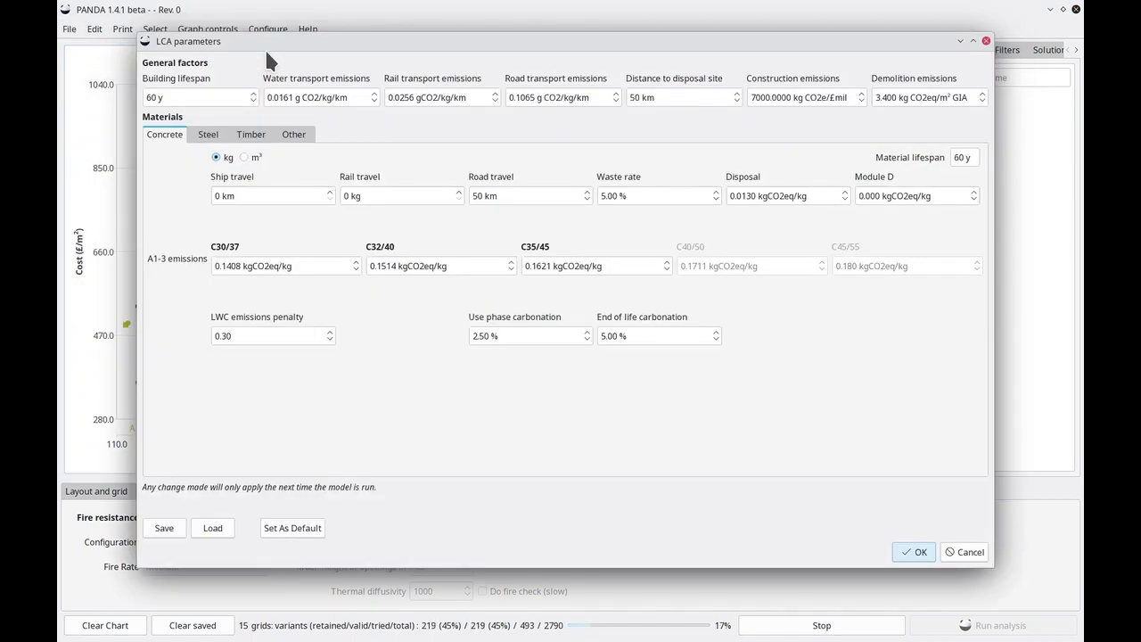
left_click(211, 135)
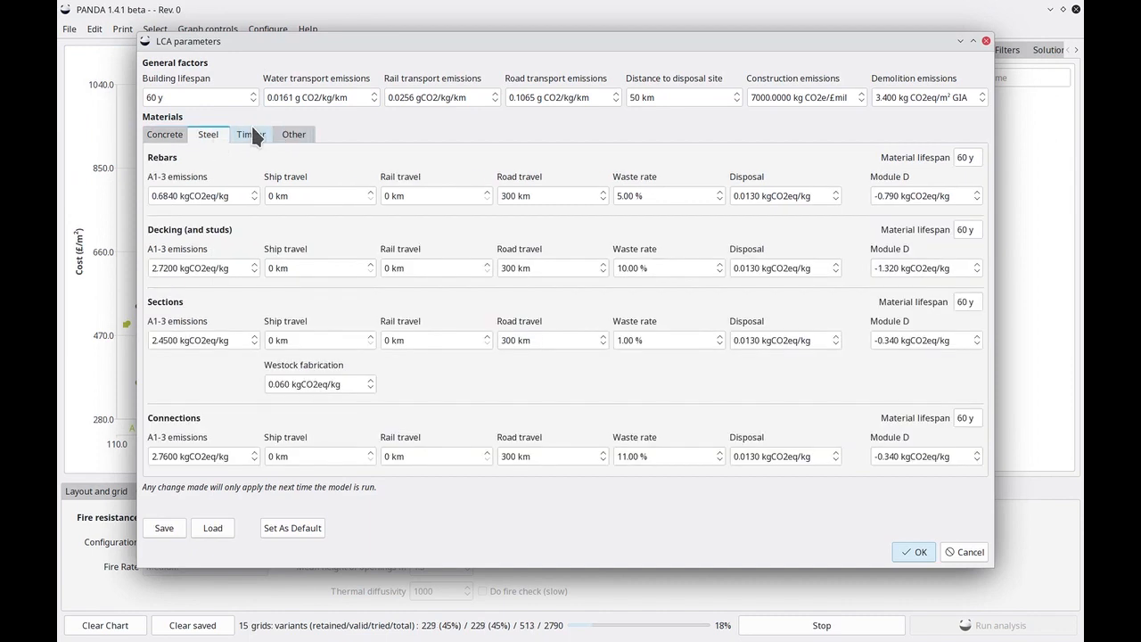
left_click(254, 135)
left_click(297, 134)
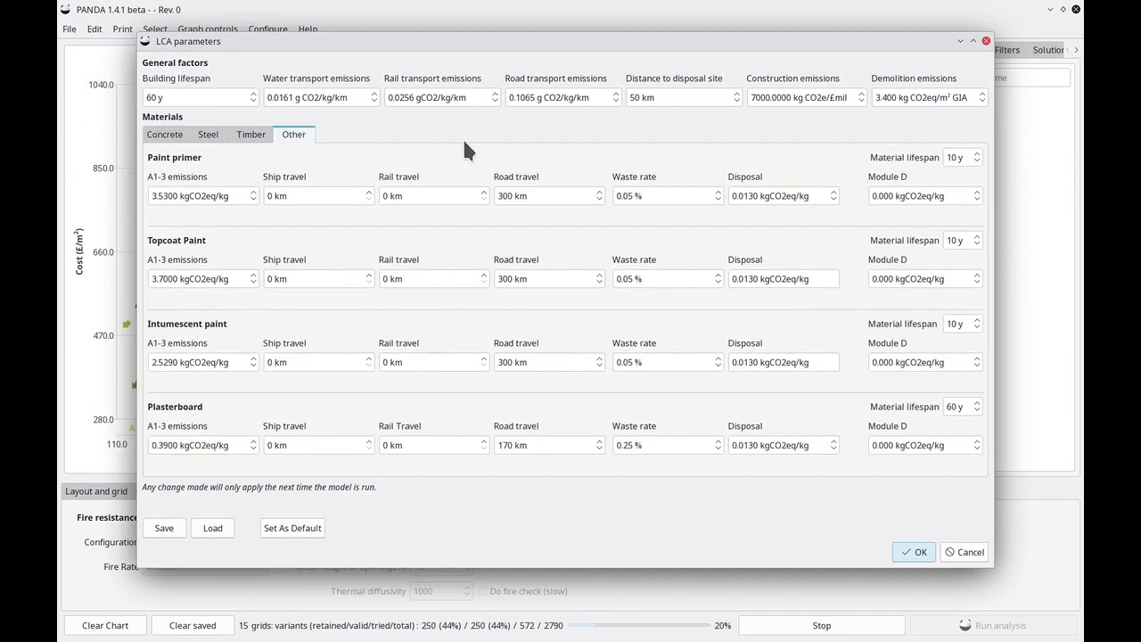
mouse_move(174, 147)
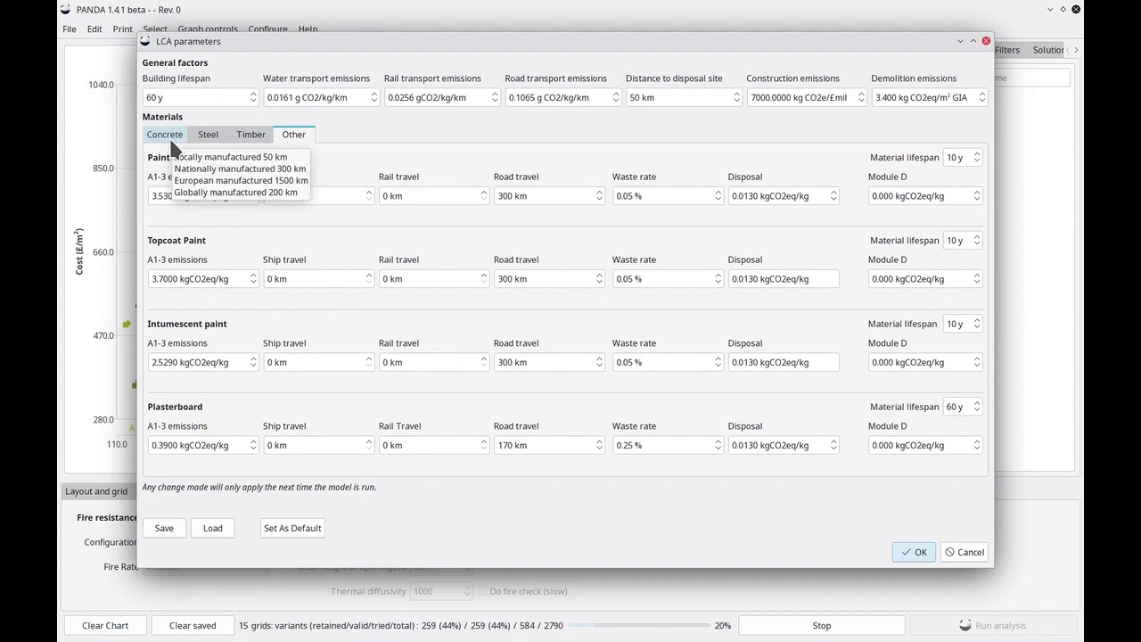
left_click(169, 135)
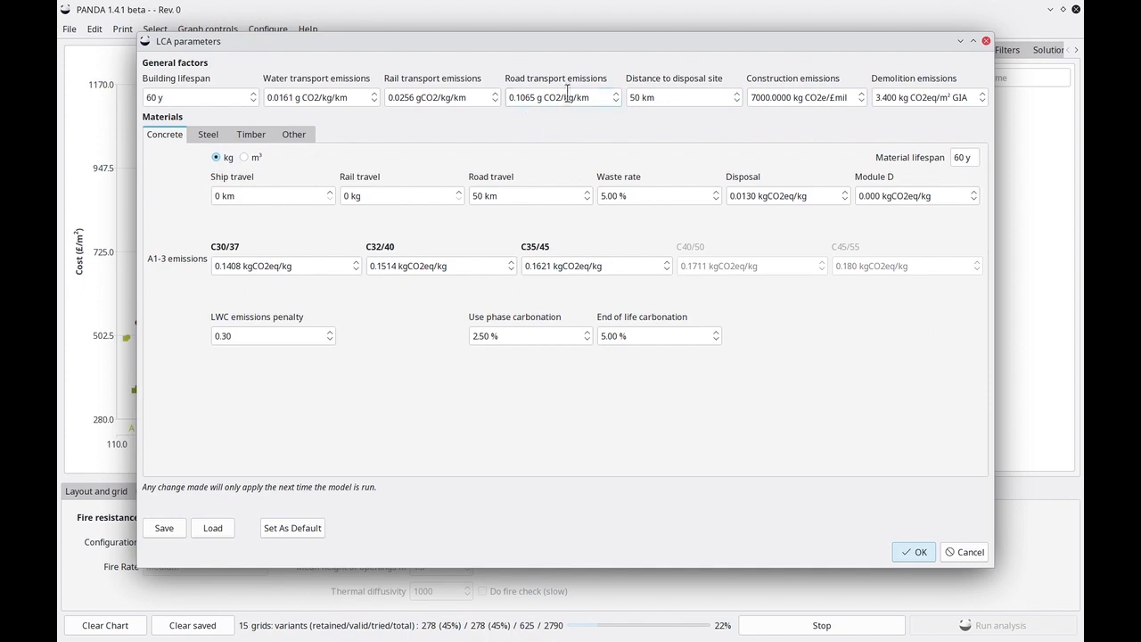
mouse_move(832, 205)
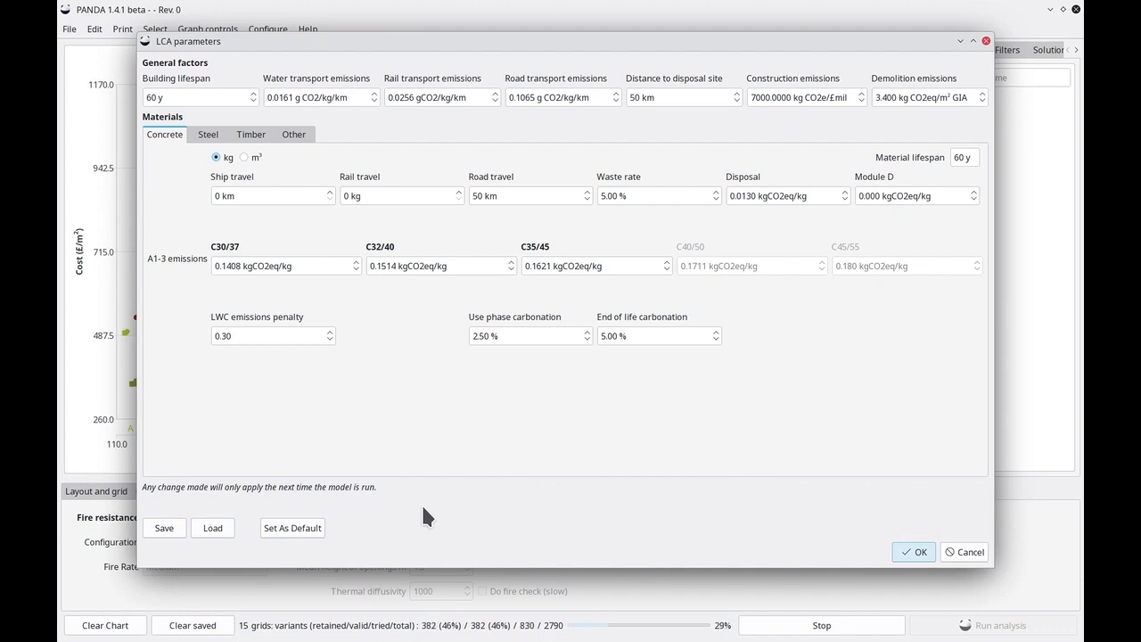
left_click(970, 554)
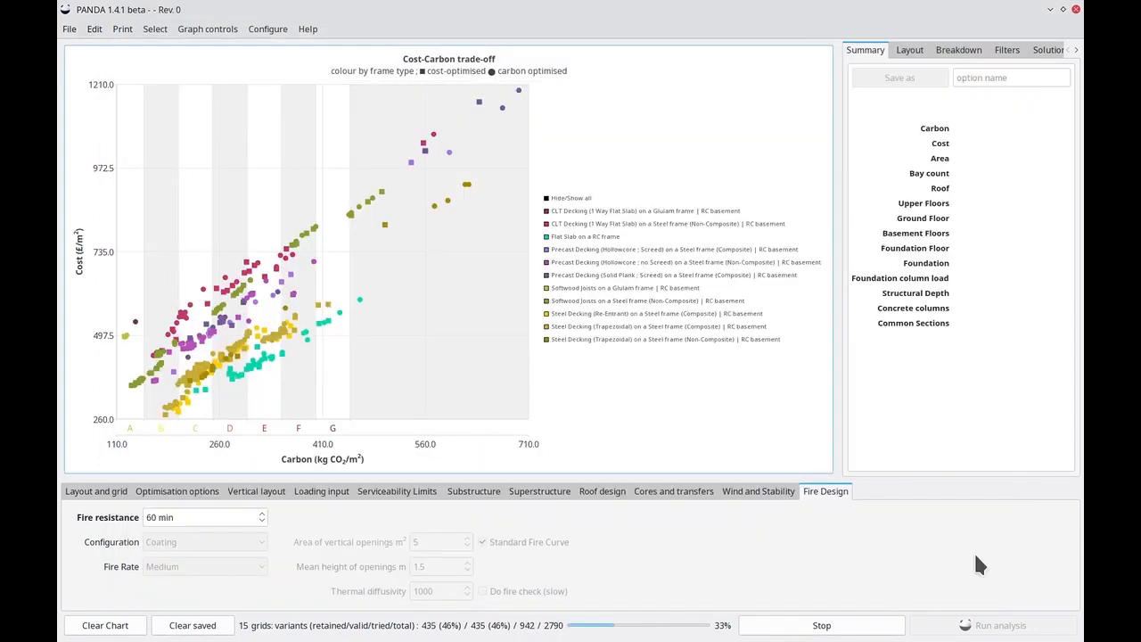
Review the cost values for beams, concrete, deckings and substructure, then close the dialog without changes.
left_click(269, 30)
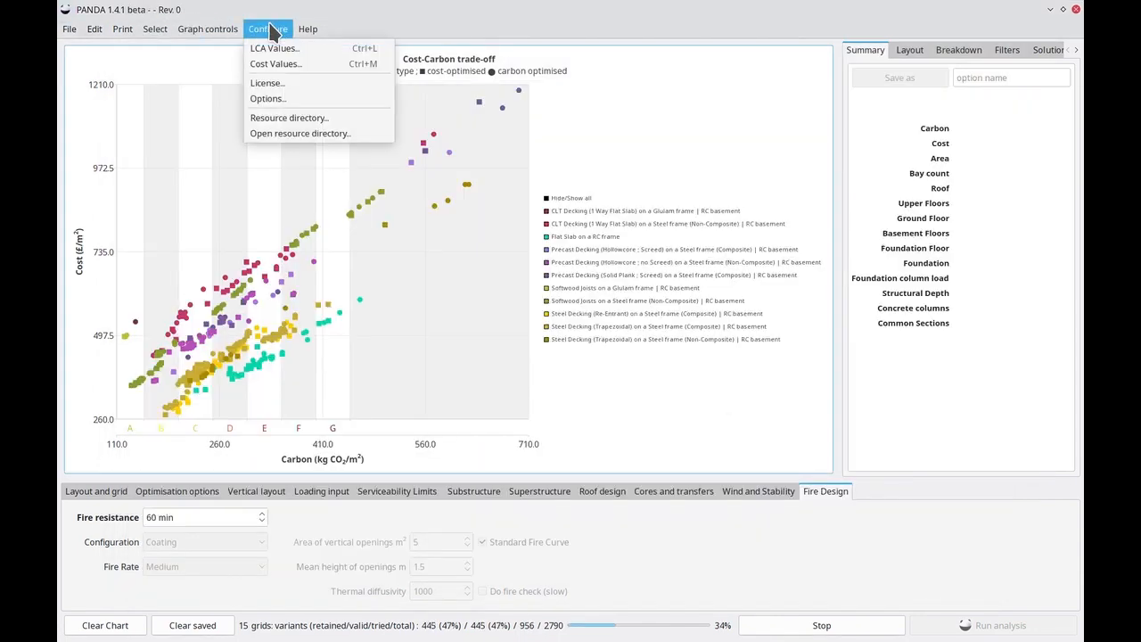
left_click(281, 70)
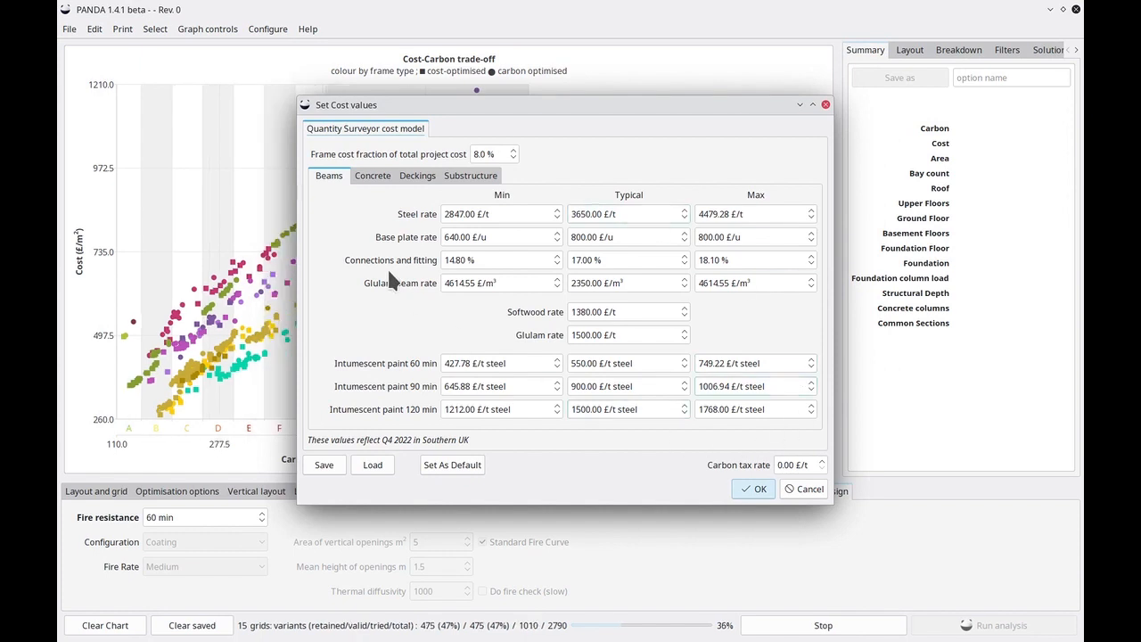
left_click(366, 177)
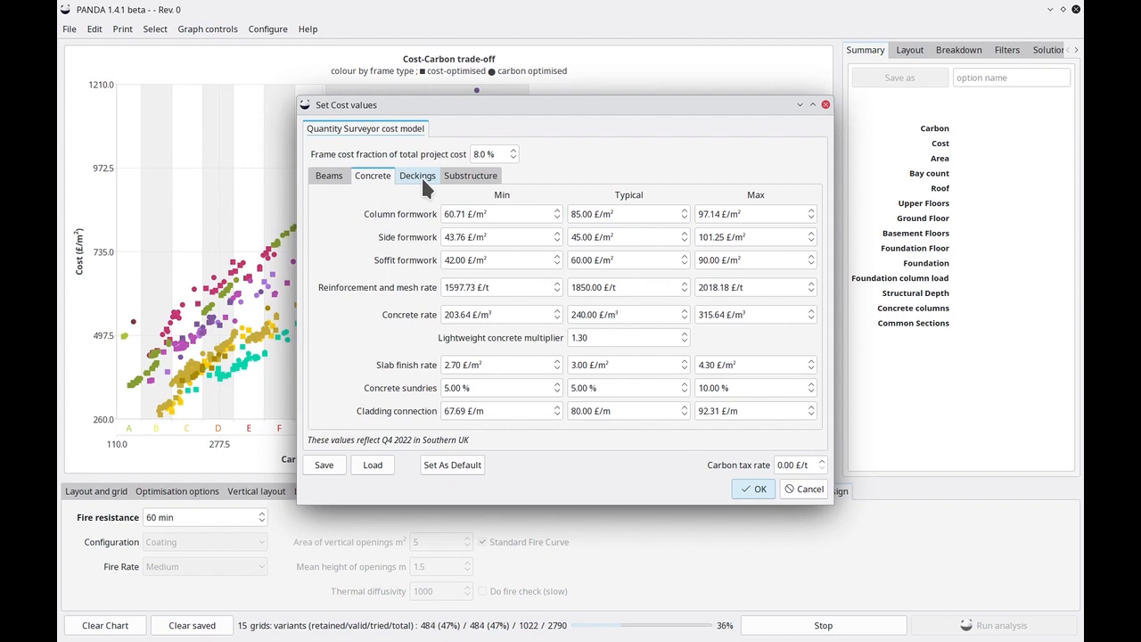
left_click(418, 175)
left_click(464, 181)
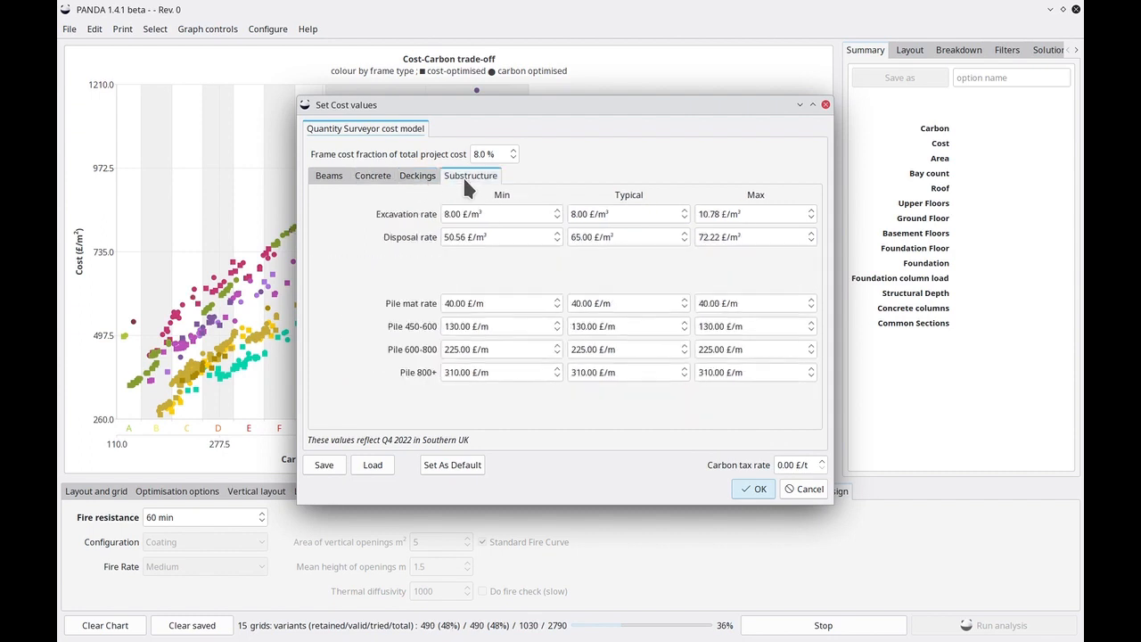
left_click(329, 174)
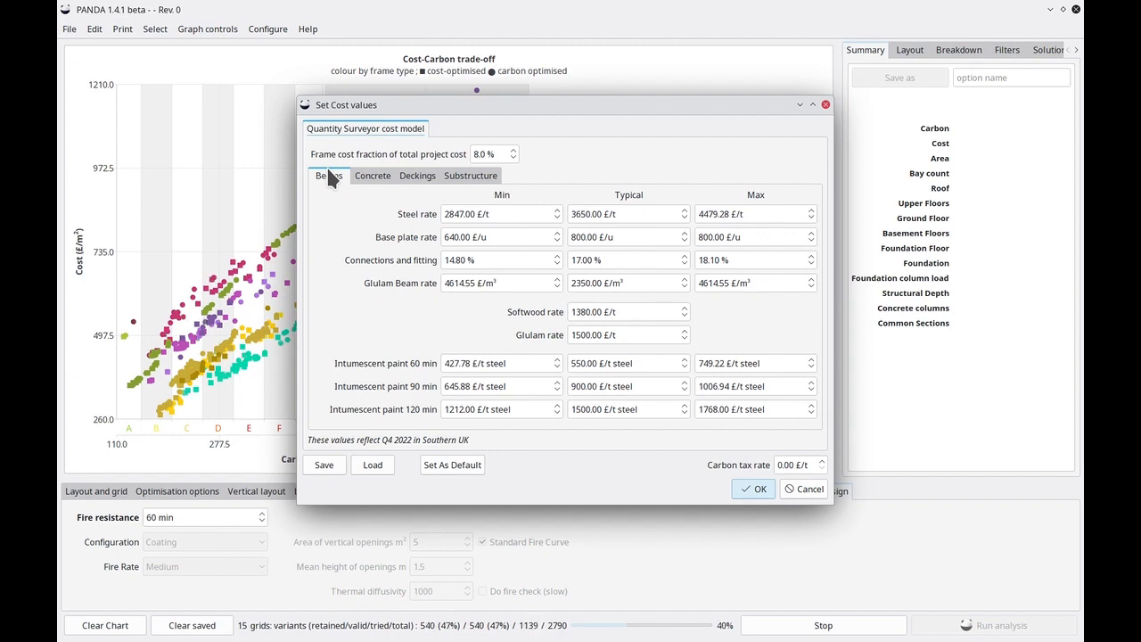
left_click(804, 489)
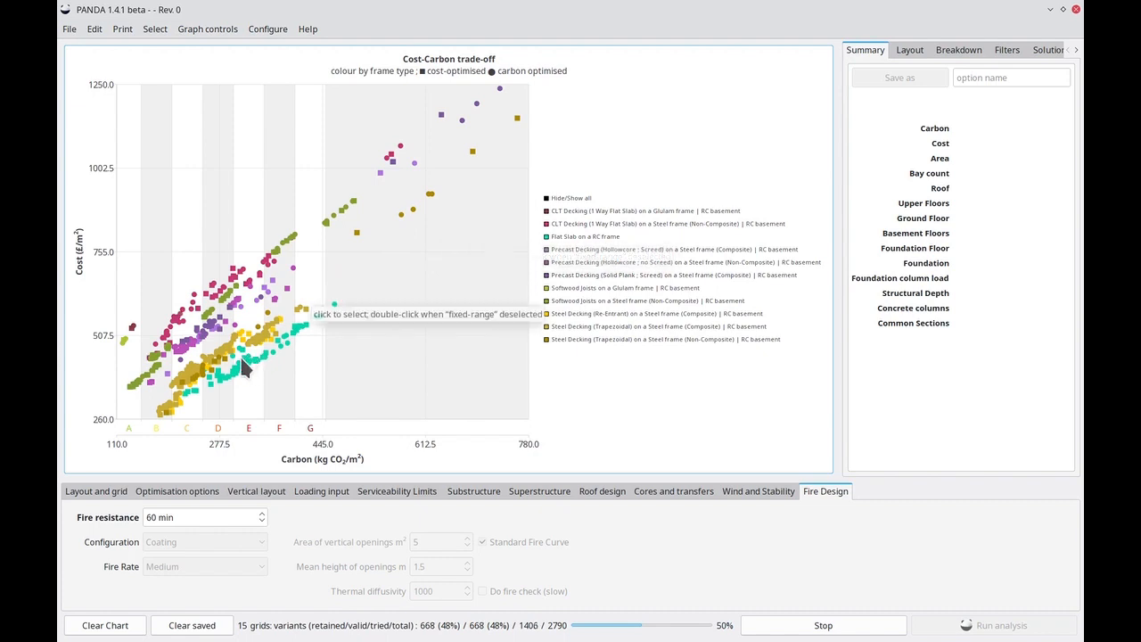
Select a precast hollowcore variant on the cost-carbon chart and widen the details panel.
left_click(184, 350)
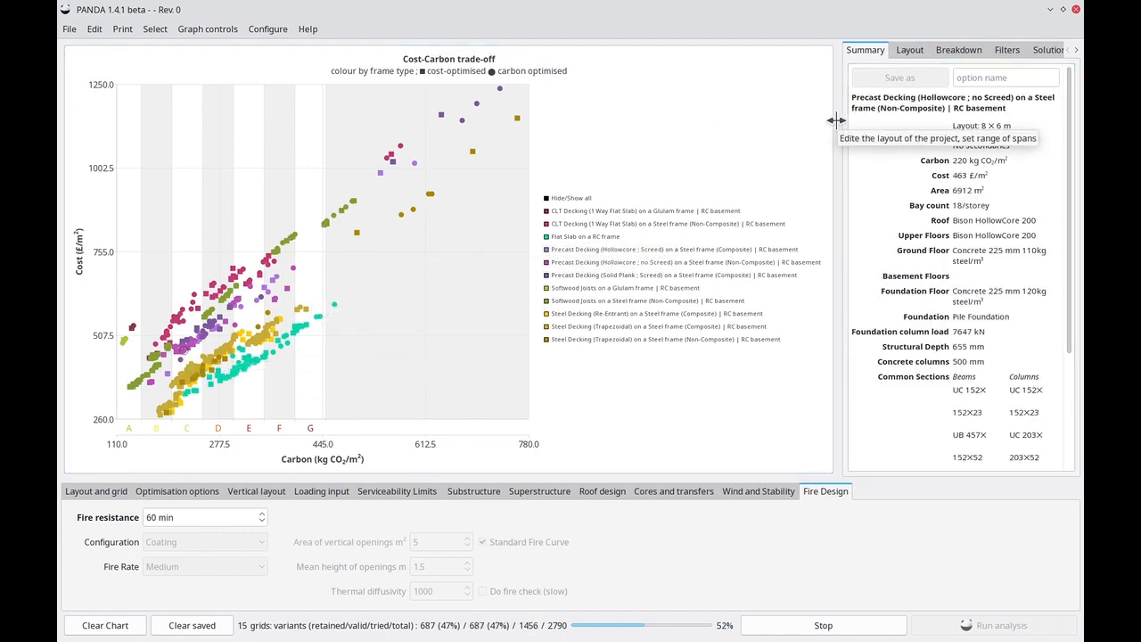
left_click_drag(835, 120, 772, 121)
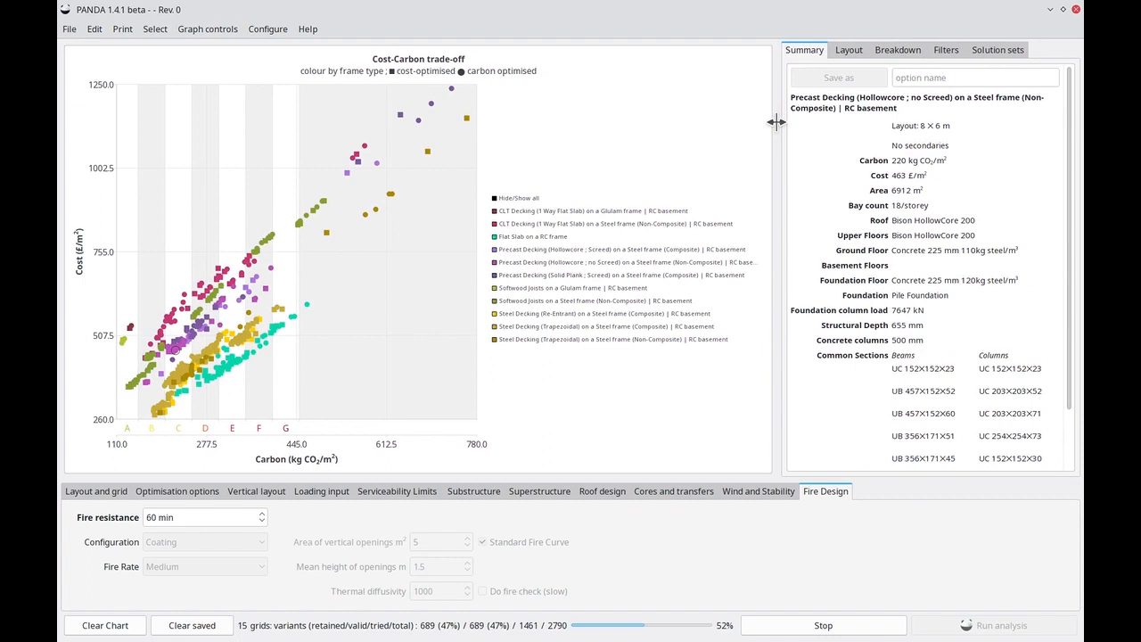
Inspect the selected variant's layout in east-west elevation and select a bay in it.
left_click(847, 52)
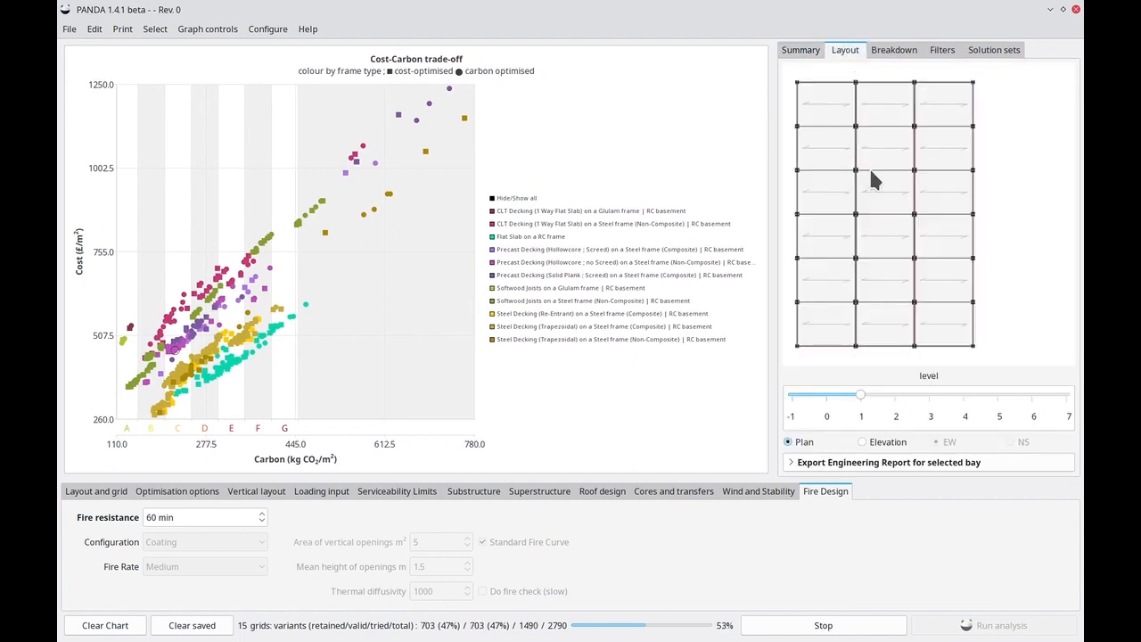
left_click(887, 442)
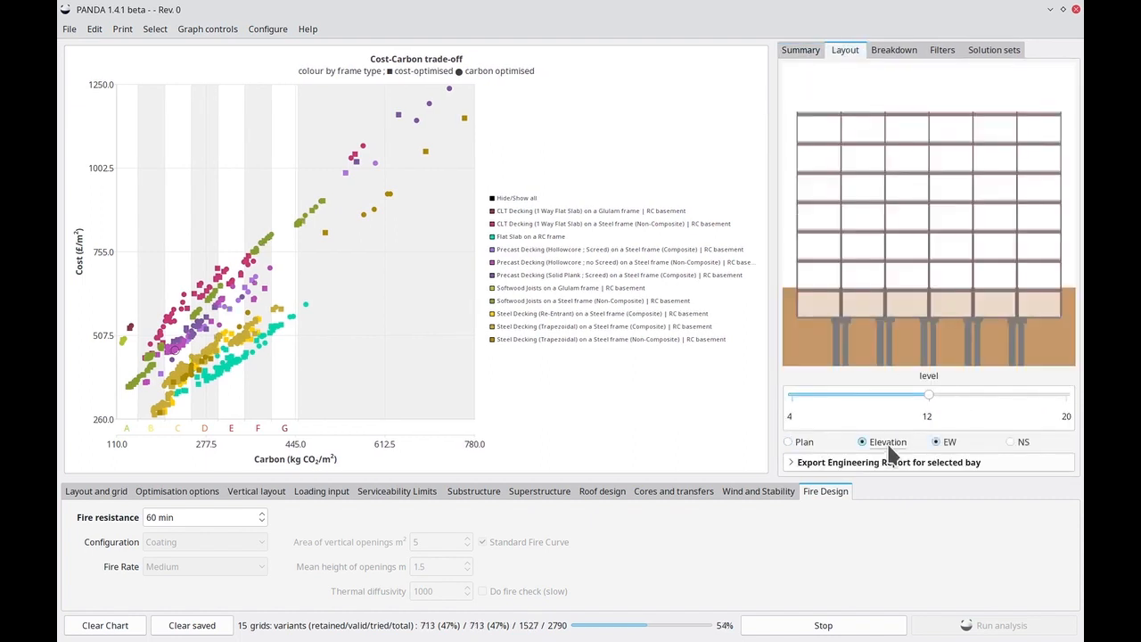
left_click(898, 186)
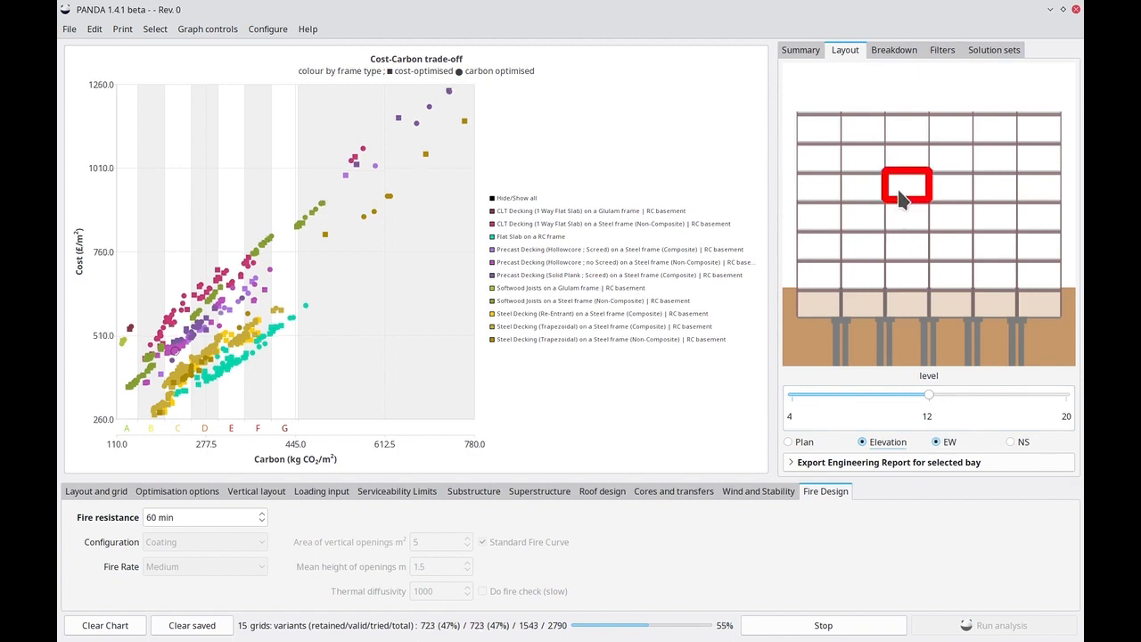
left_click(873, 223)
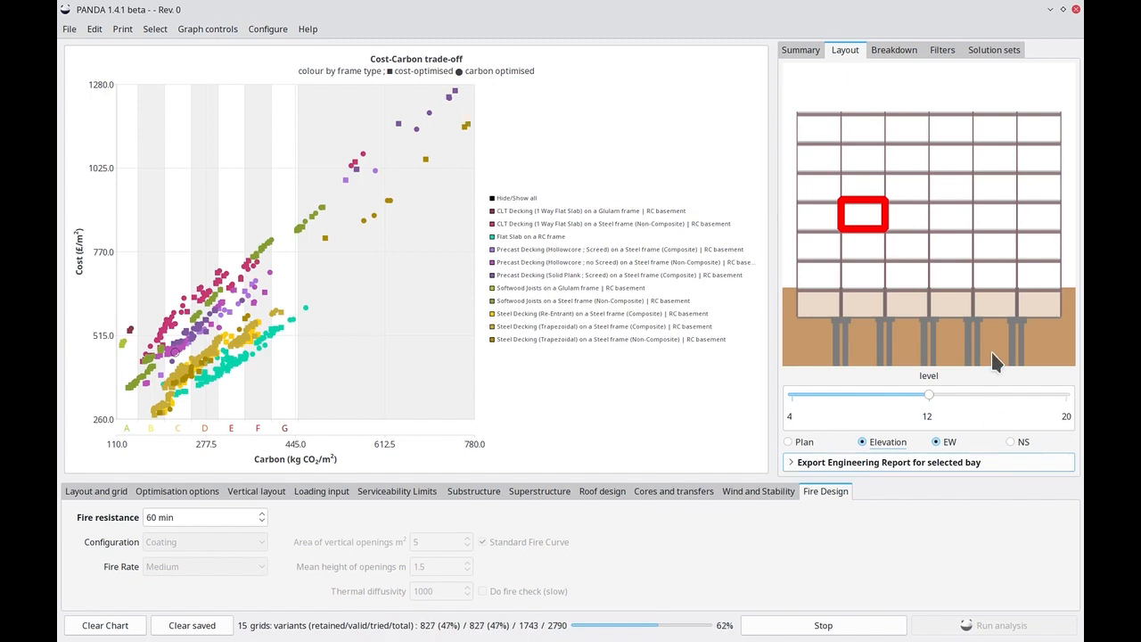
View the cost and carbon breakdown by material and operation for several variants on the chart.
left_click(901, 52)
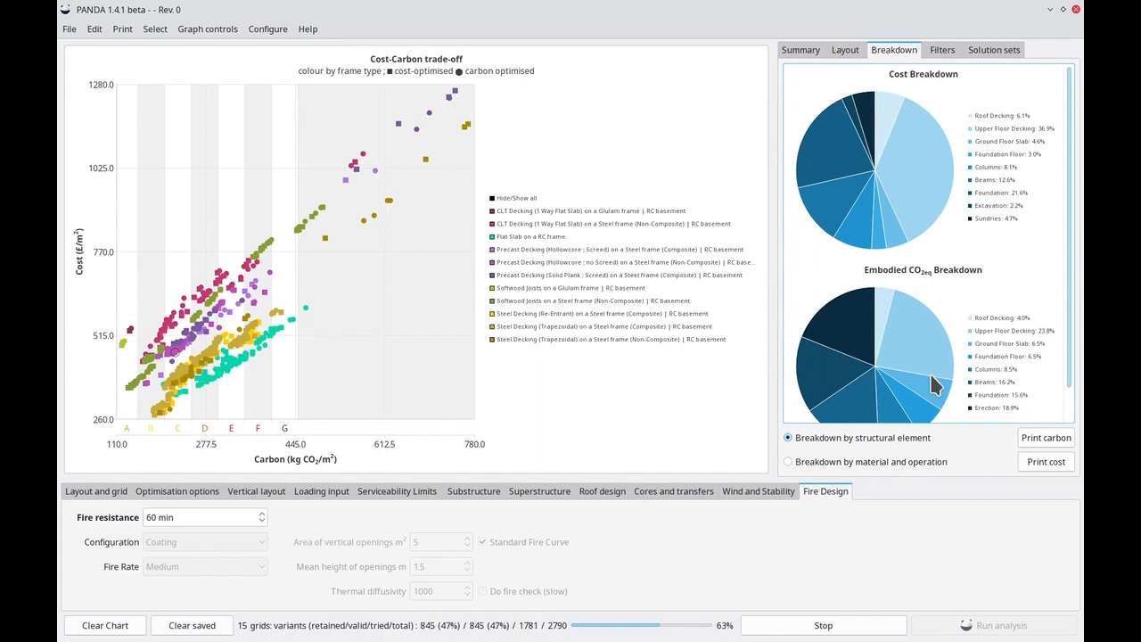
left_click(843, 464)
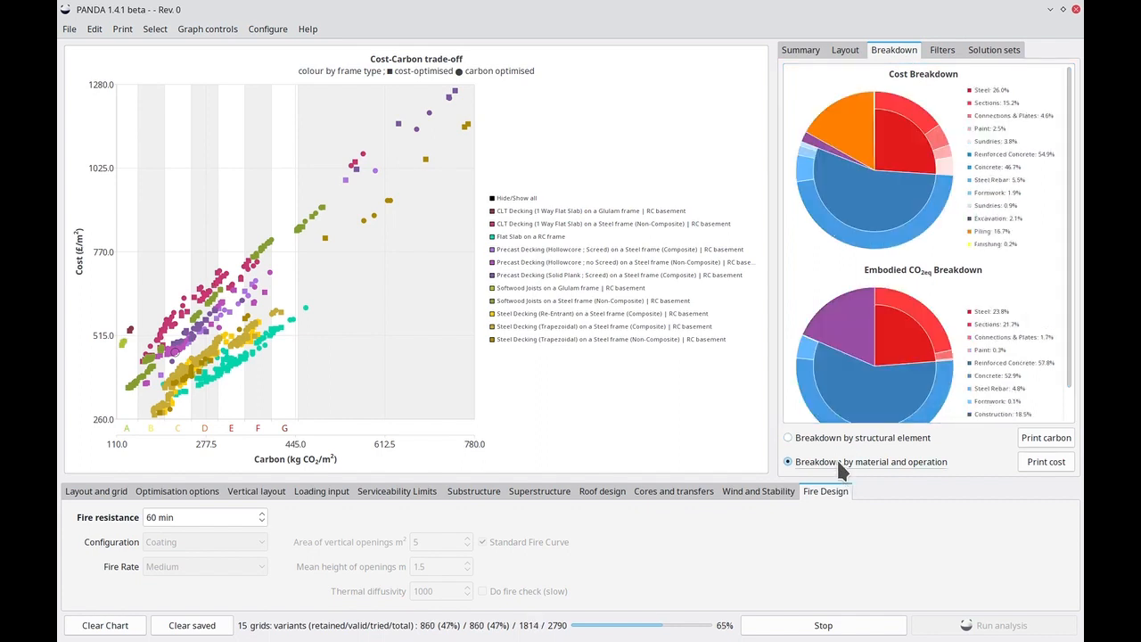
left_click(162, 325)
left_click(227, 366)
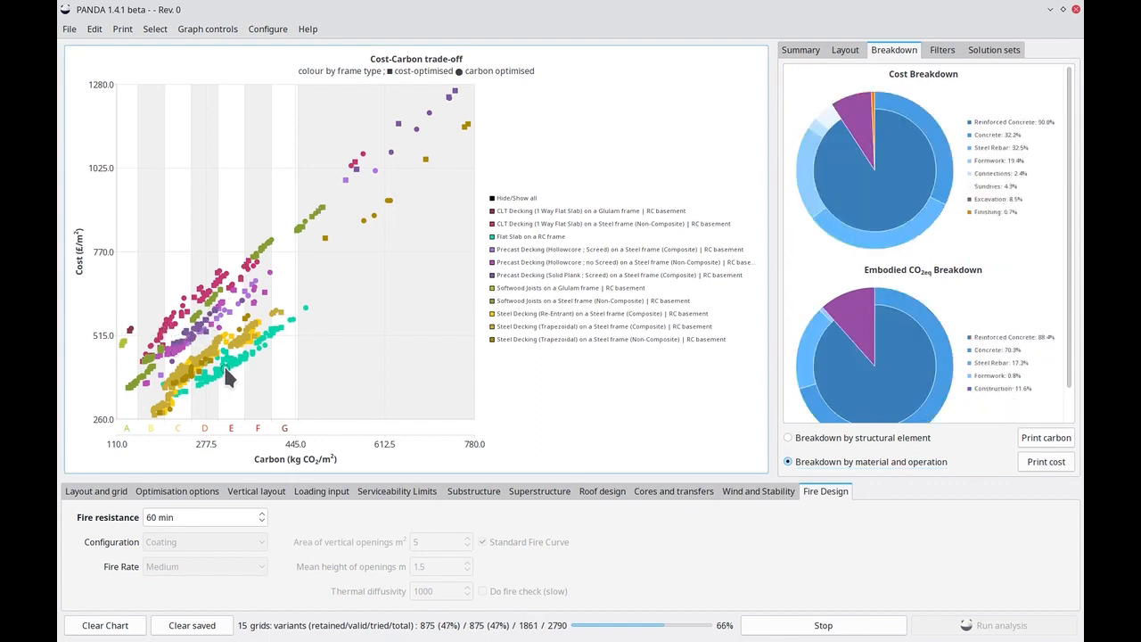
left_click(206, 353)
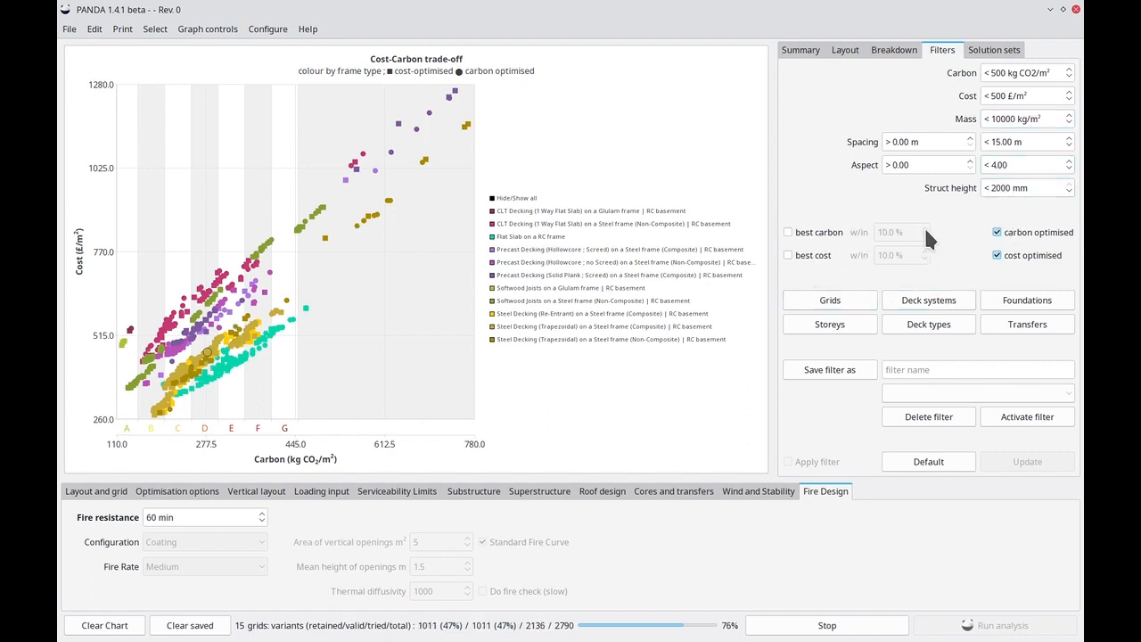
Examine the deck-type filter options and the solution sets panel.
left_click(936, 307)
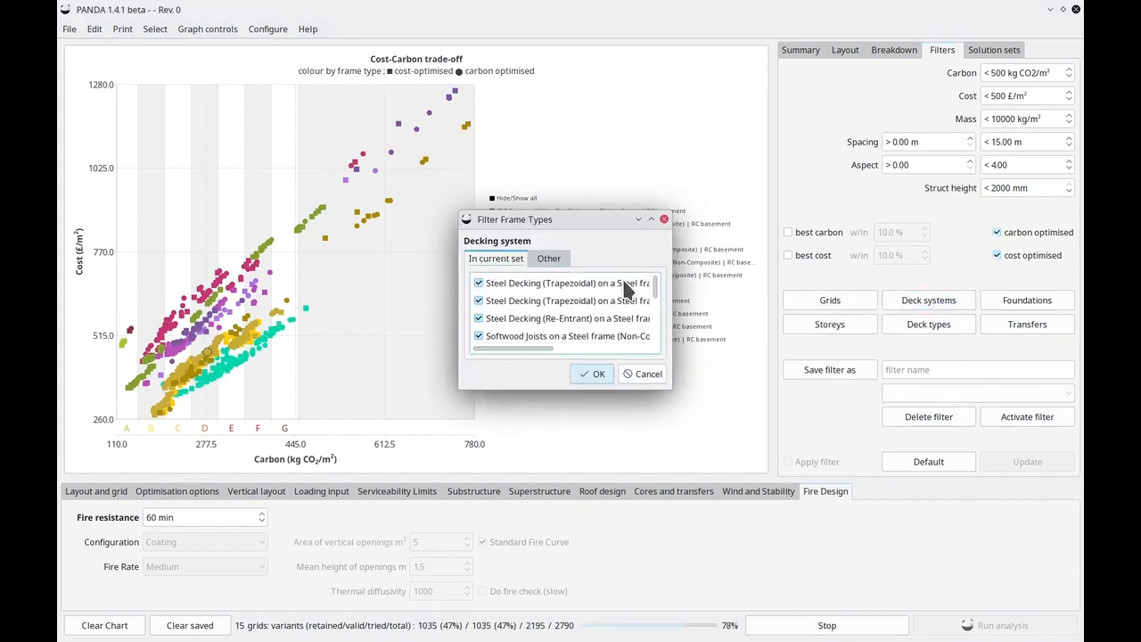
left_click(664, 219)
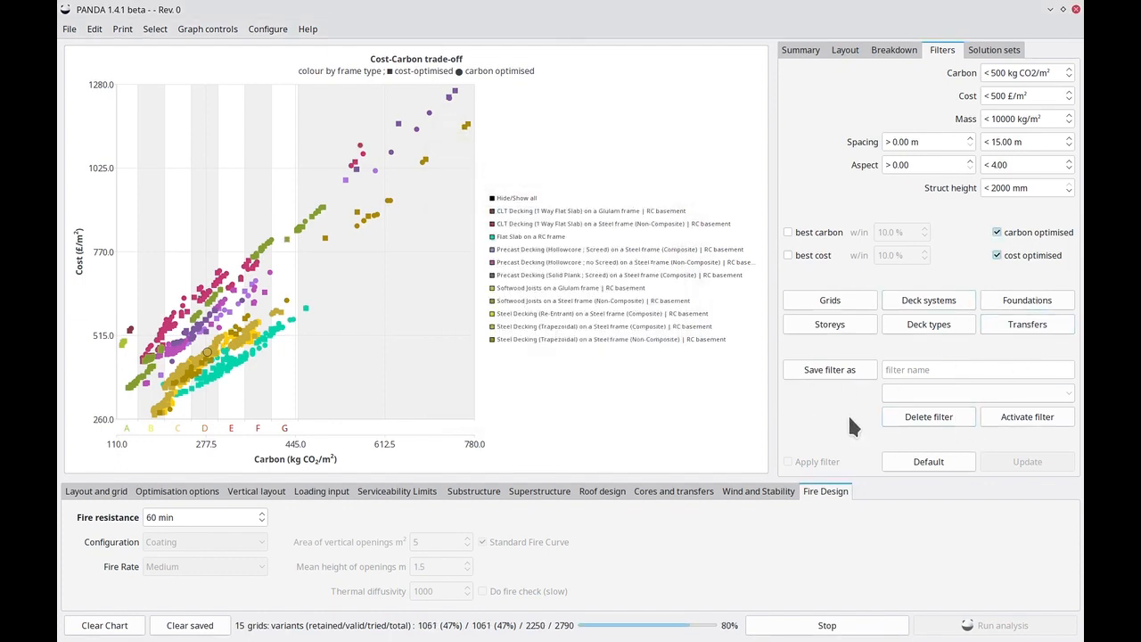
left_click(995, 53)
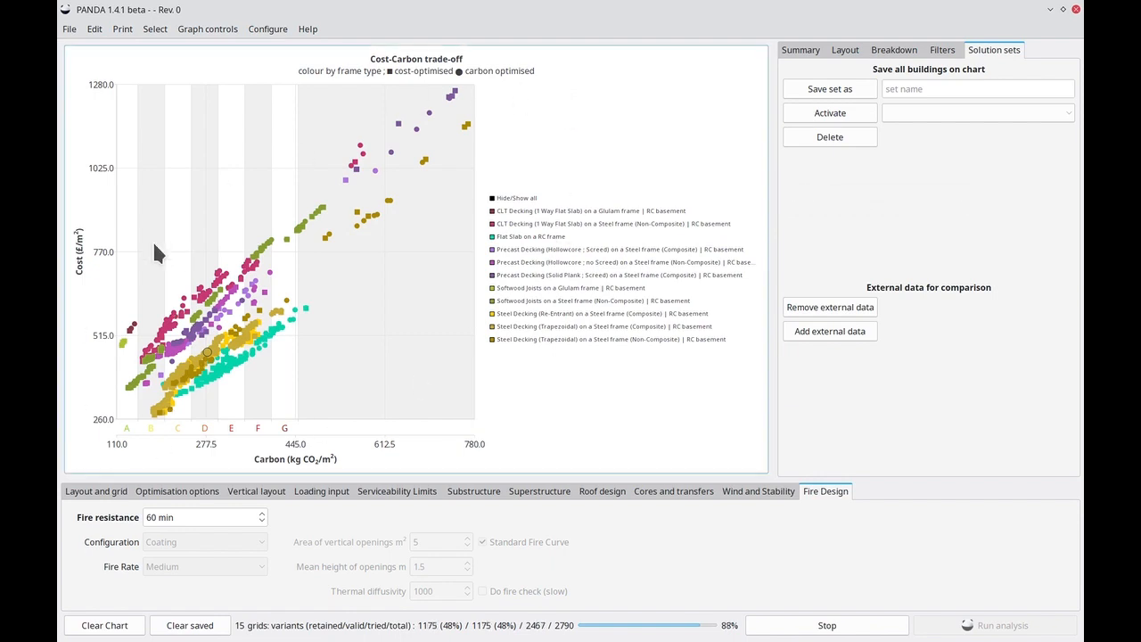
Colour the chart's variants by maximum column spacing.
left_click(206, 29)
mouse_move(201, 83)
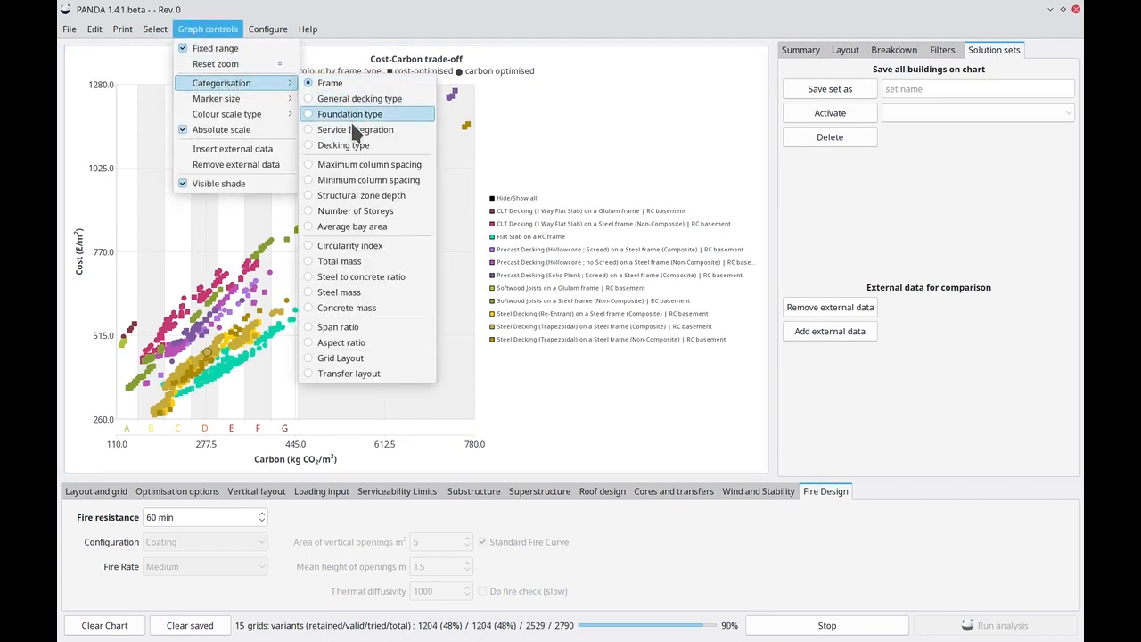
left_click(365, 166)
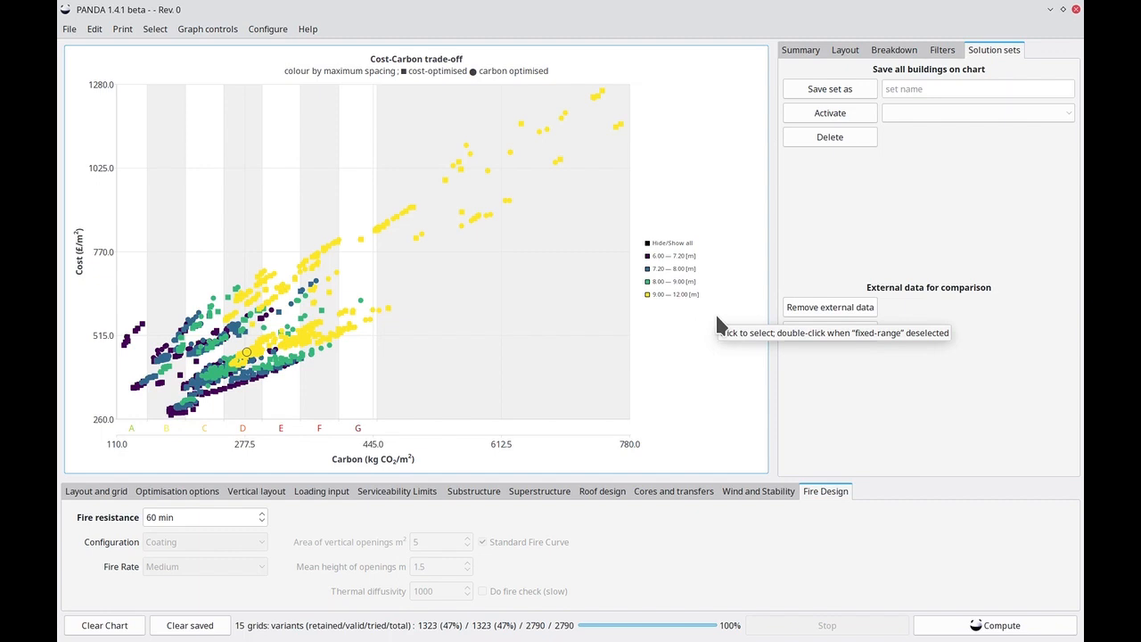
Colour the chart's variants by structural zone depth.
left_click(207, 29)
mouse_move(232, 82)
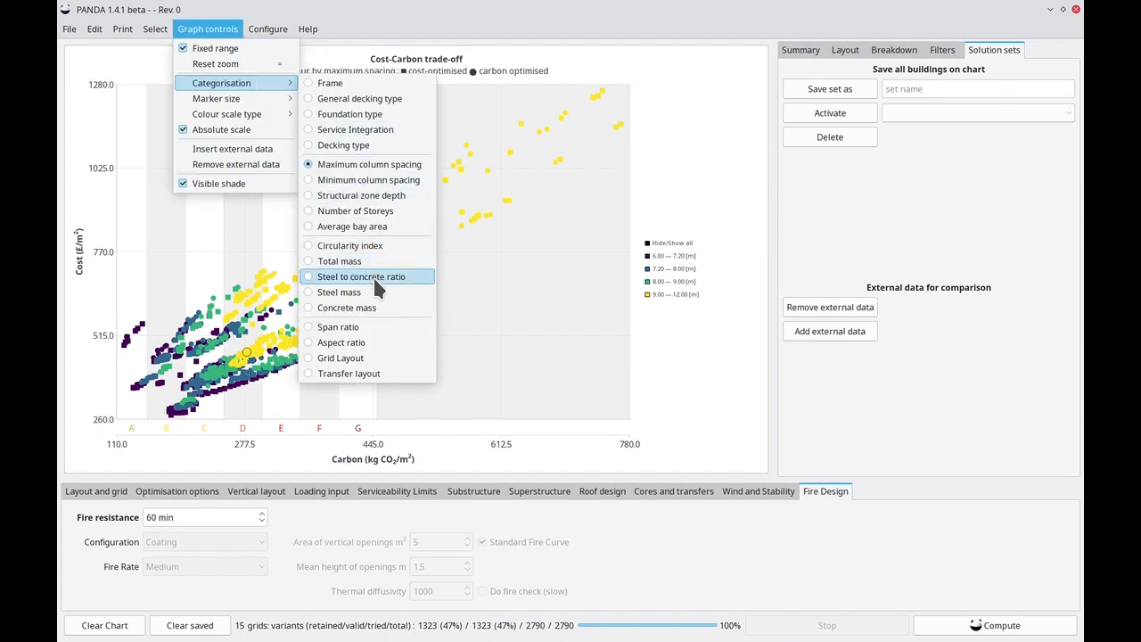
left_click(369, 197)
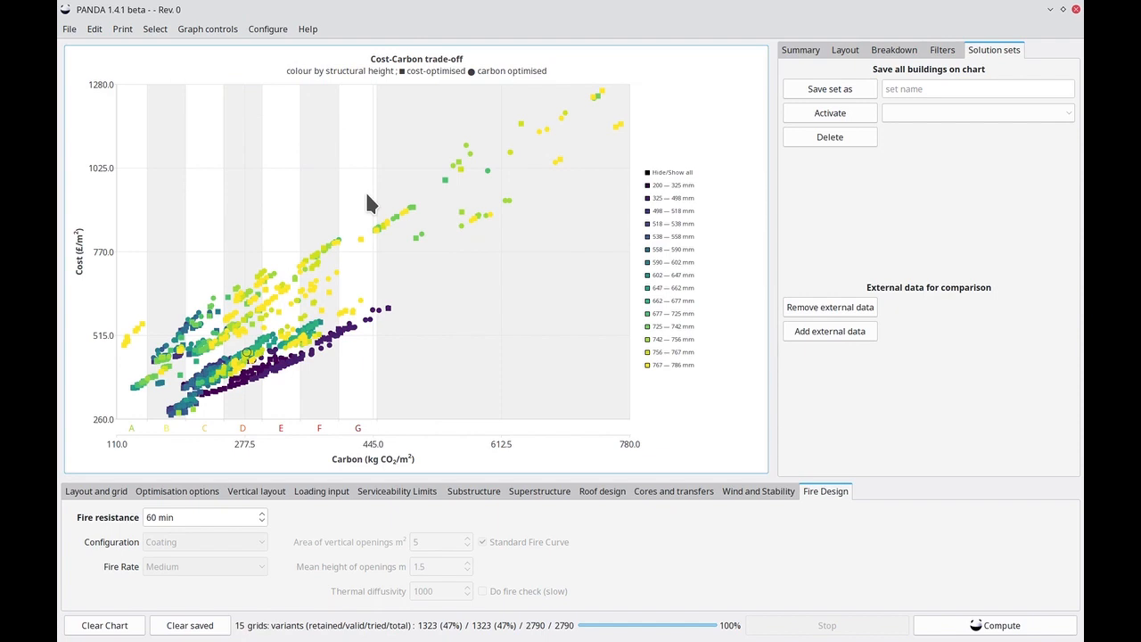
Colour the chart's variants by circularity index and save all buildings on the chart as a solution set named baseline.
left_click(204, 33)
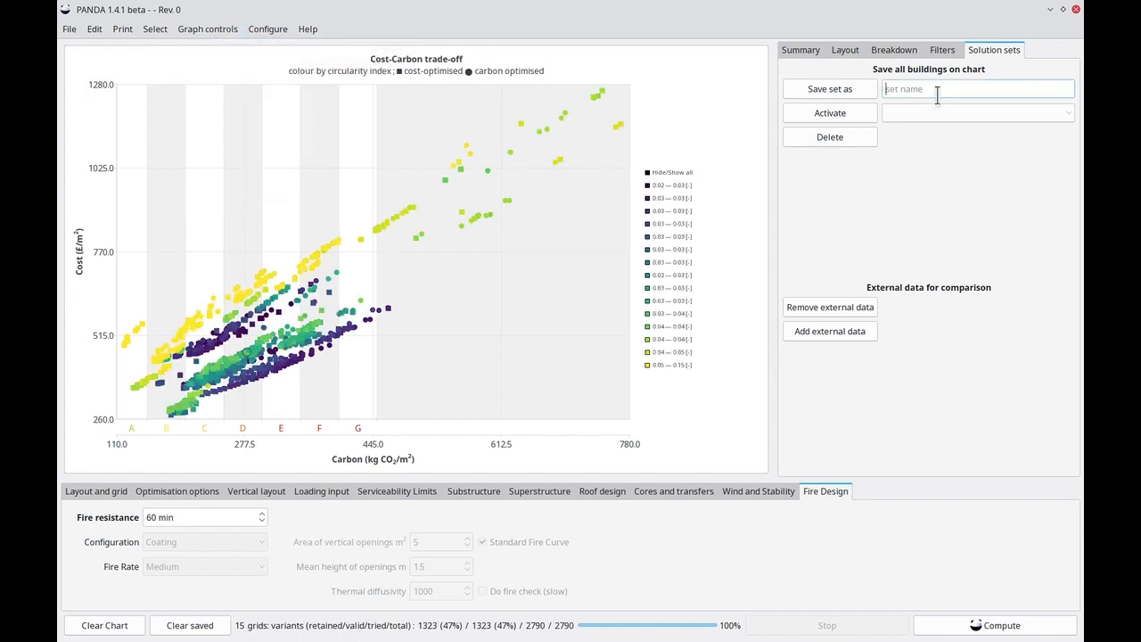
type("baseline")
left_click(847, 92)
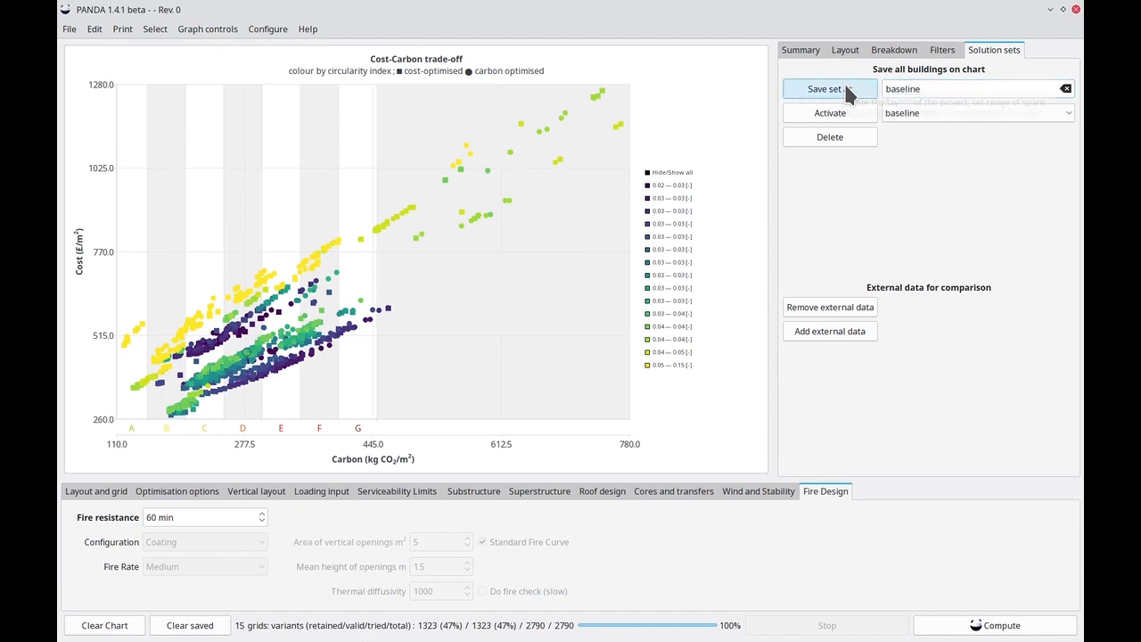
Set the LCA cycle to Cradle to cradle (A-D) in the optimisation options and recompute the variants.
left_click(112, 497)
left_click(169, 496)
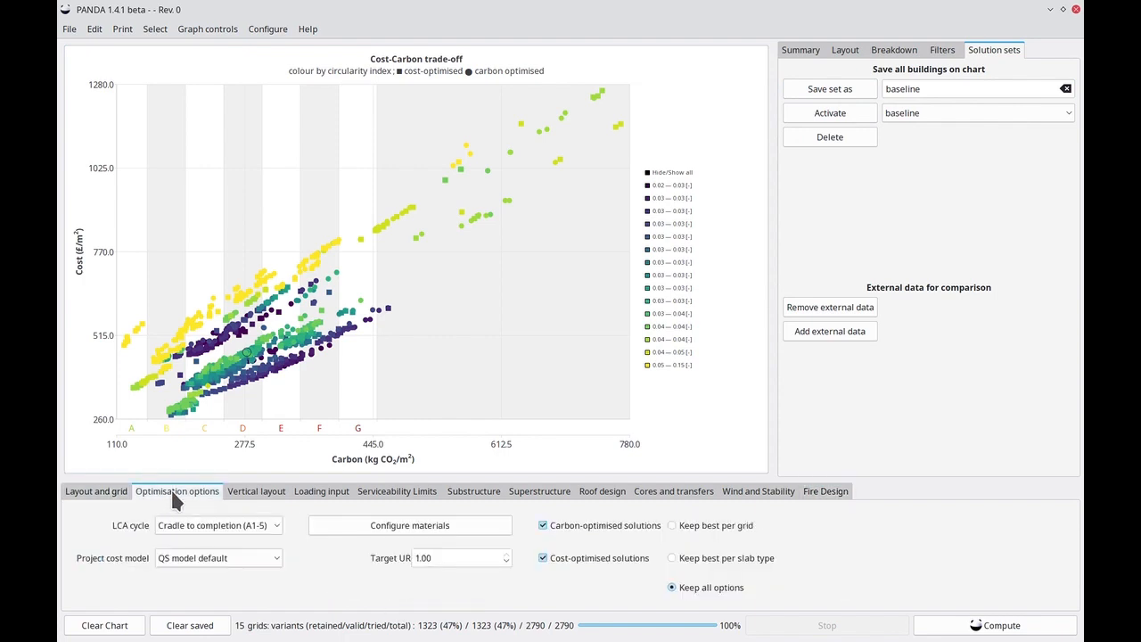
left_click(252, 533)
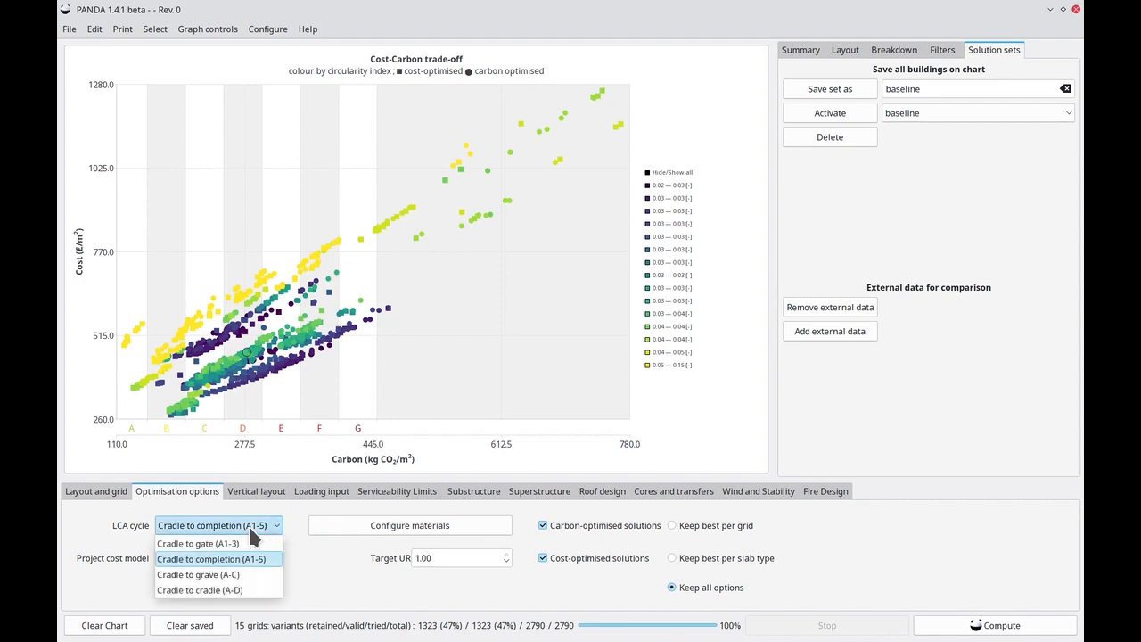
left_click(253, 595)
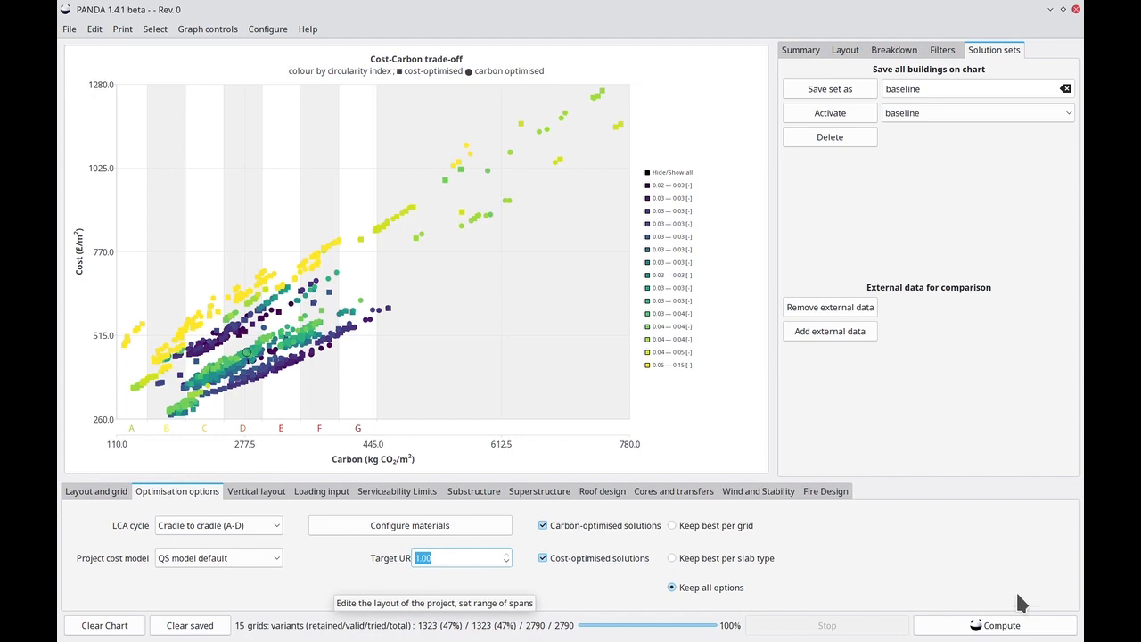
left_click(1017, 627)
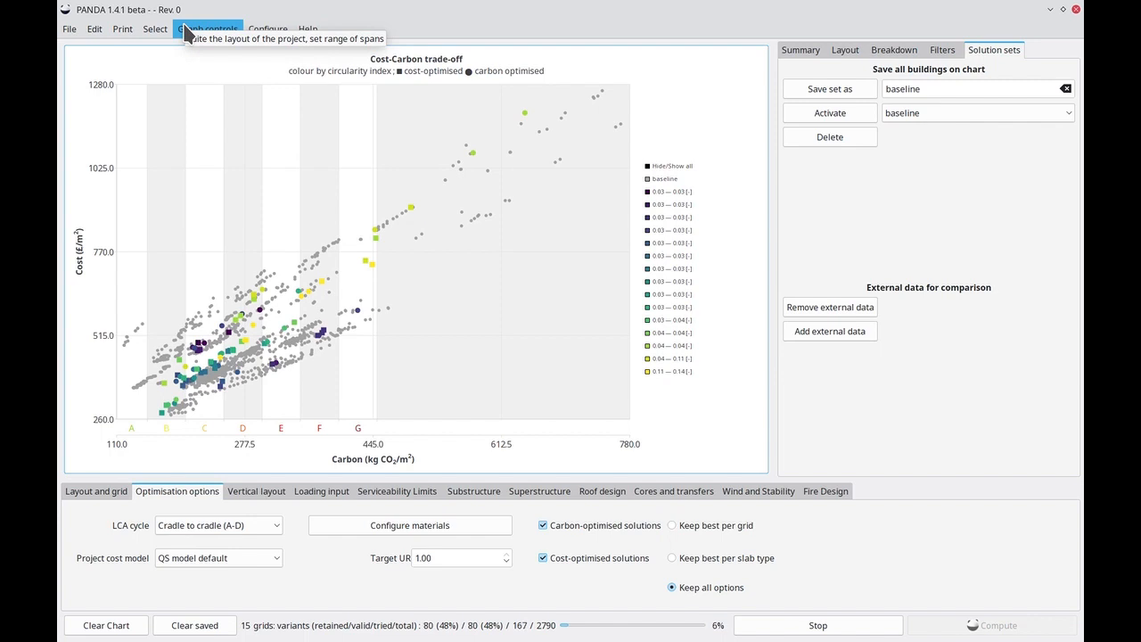
Colour the chart's variants by frame type.
left_click(185, 30)
mouse_move(205, 83)
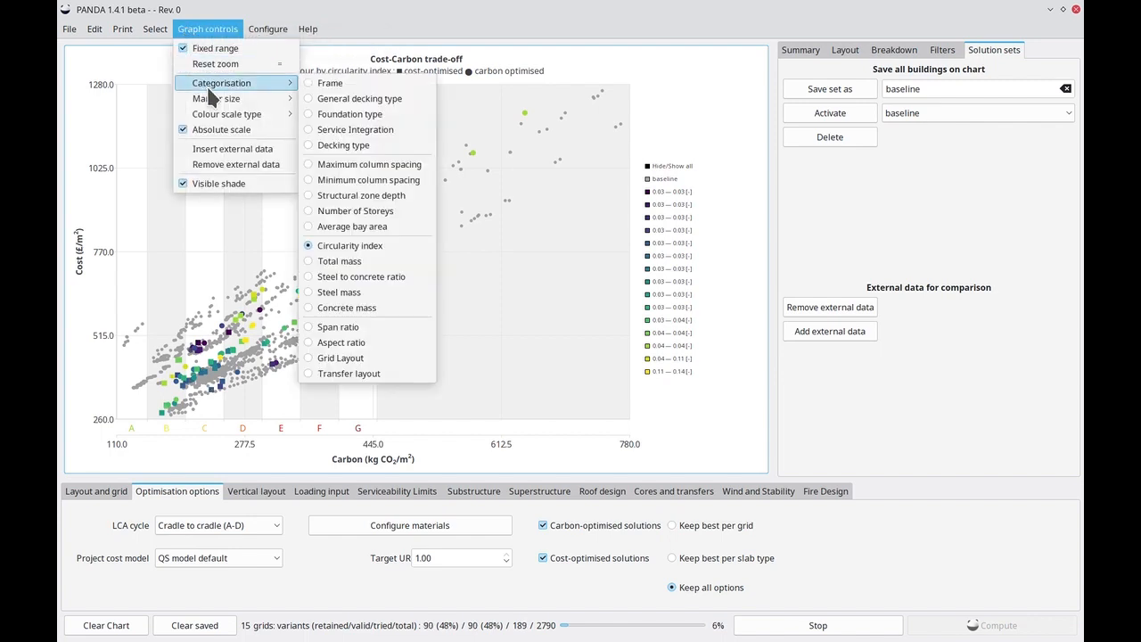
left_click(339, 84)
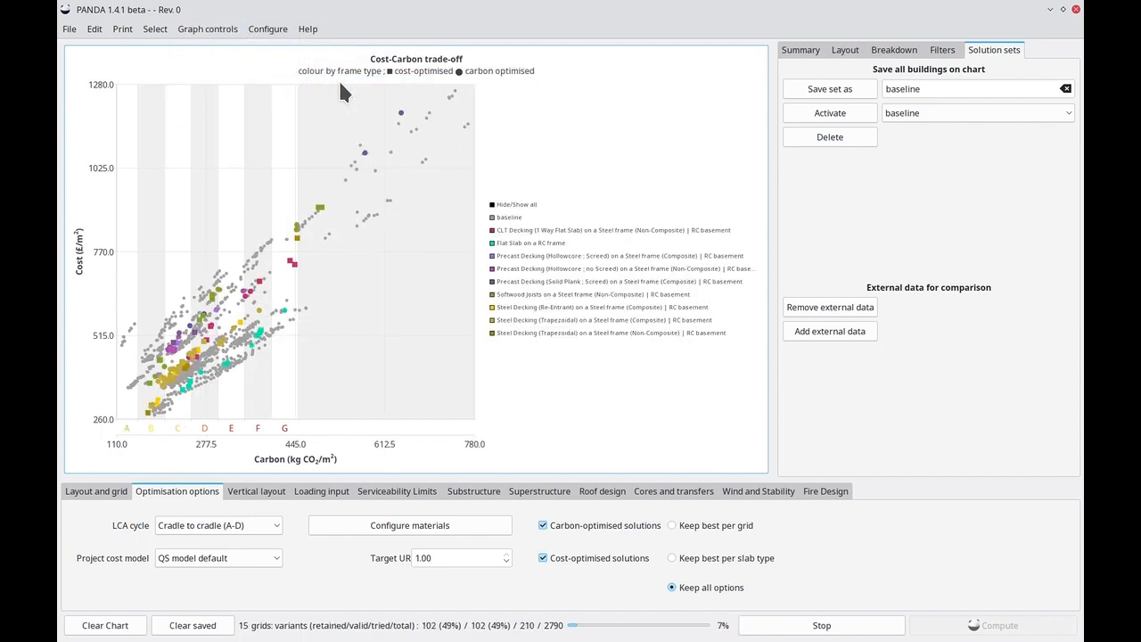